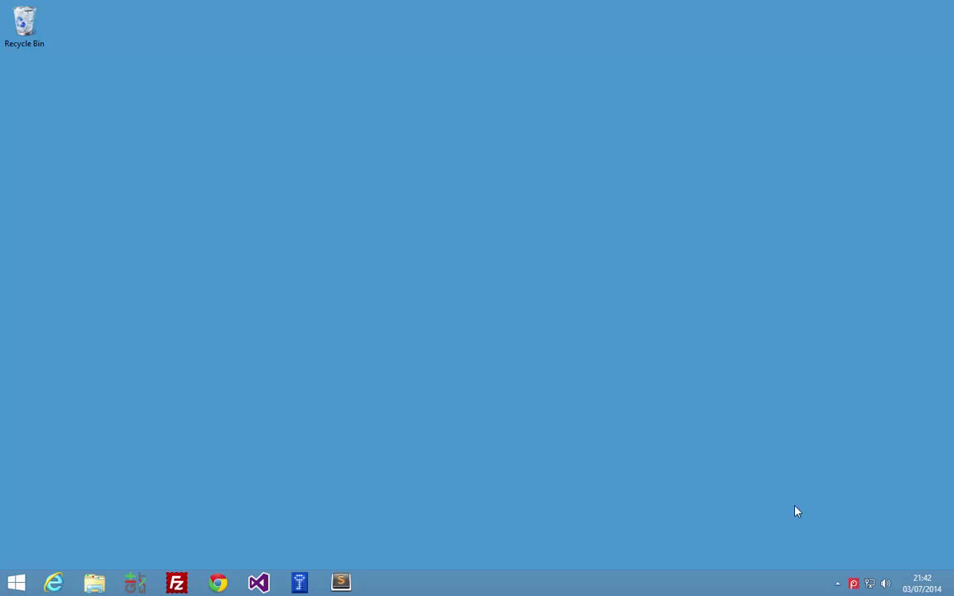
Step: From About, check for updates, then download and install Screenpresso version 1.5.1.10
left_click(853, 584)
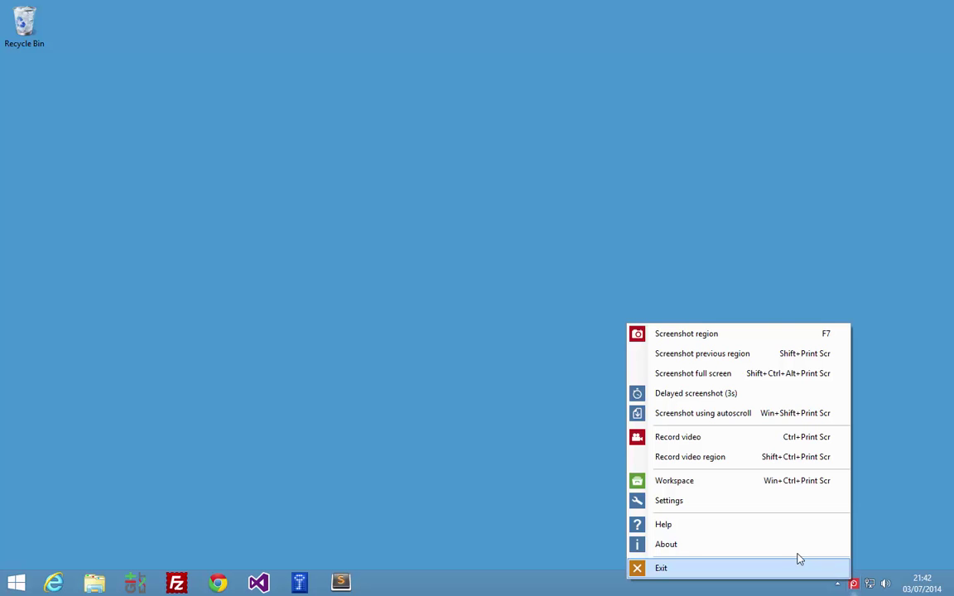
left_click(743, 545)
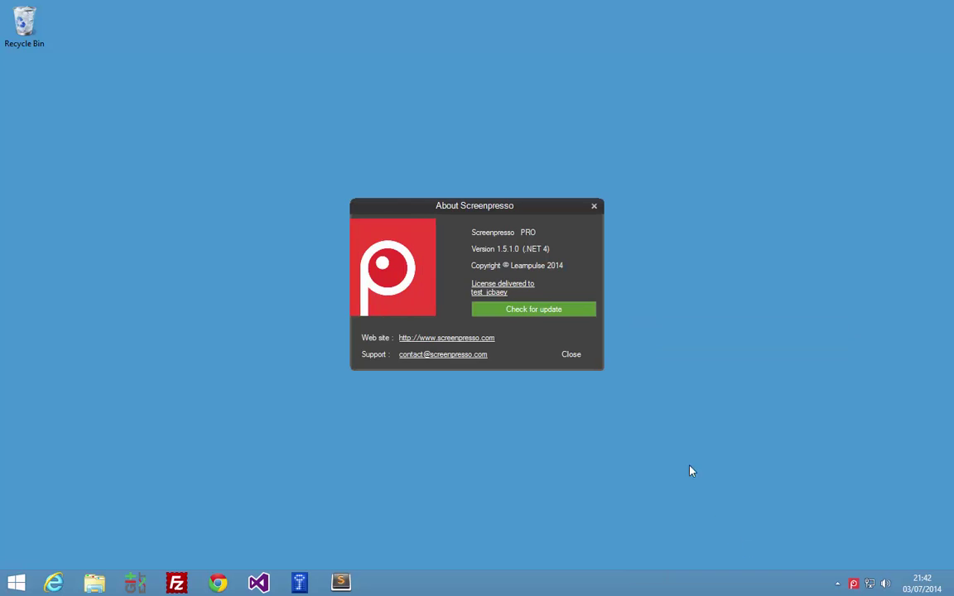
left_click(526, 311)
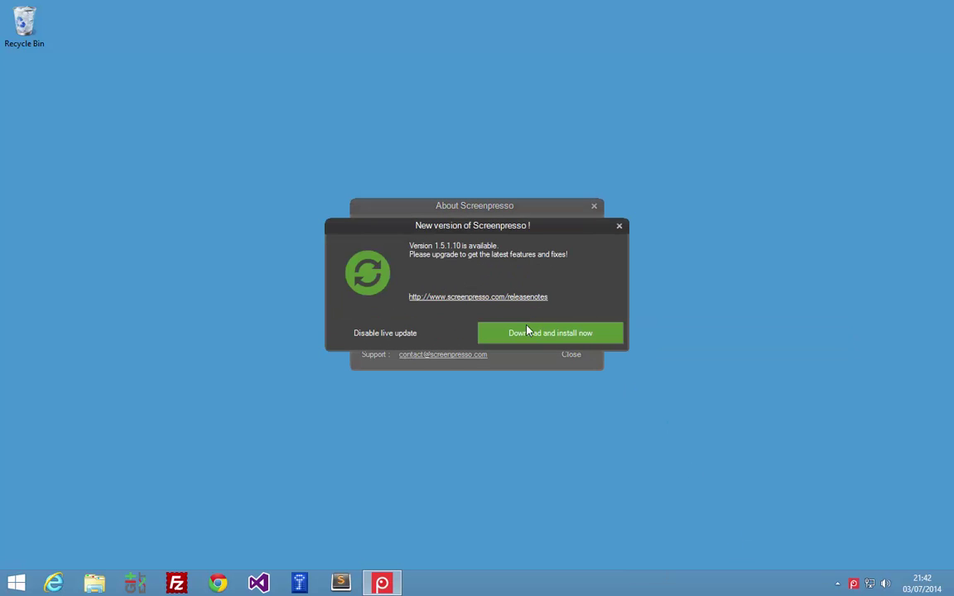
left_click(530, 333)
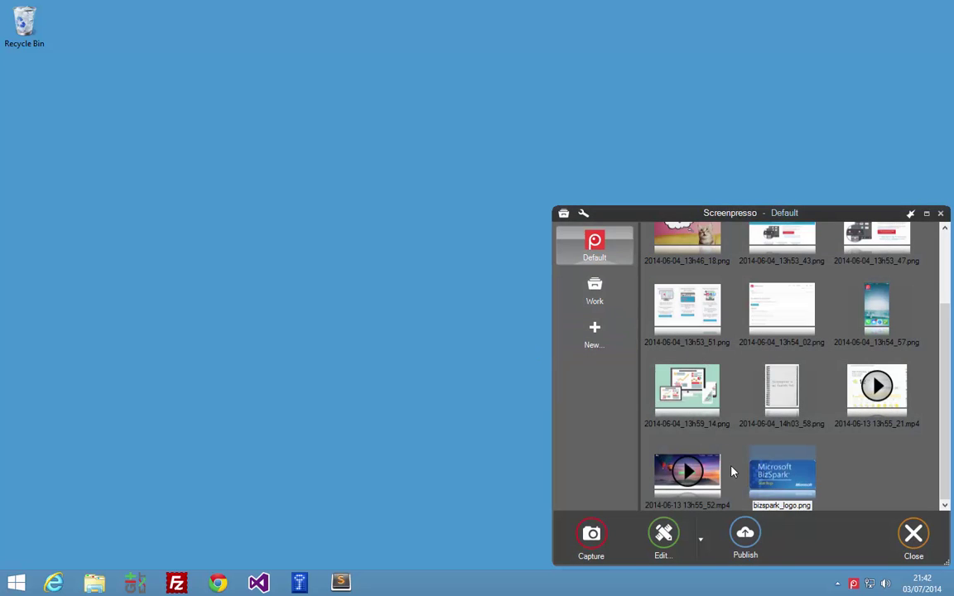
Step: Review the publishing options and the Sharing settings, where no OneNote account is configured yet
left_click(746, 537)
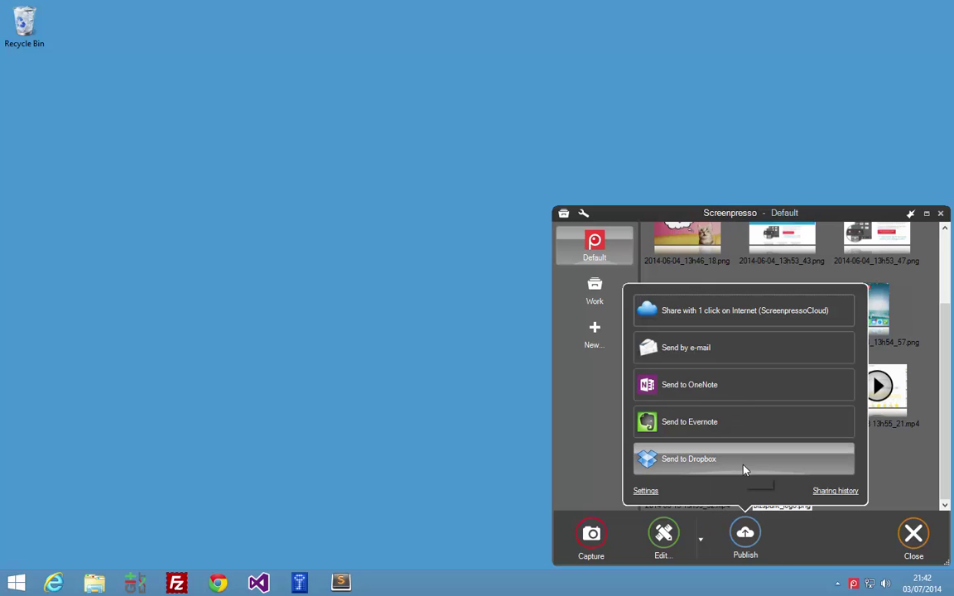
left_click(794, 518)
key("ctrl+p")
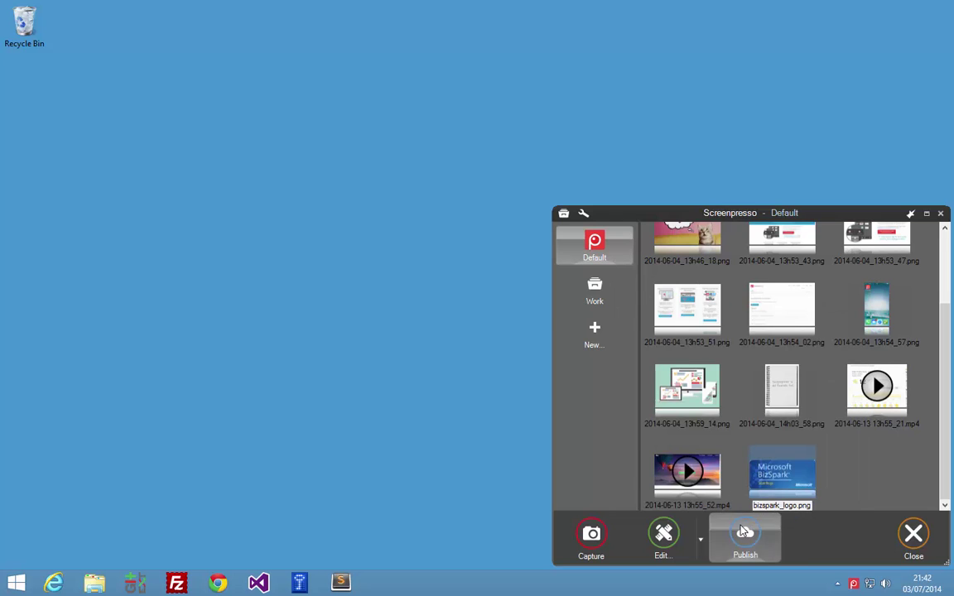
left_click(644, 491)
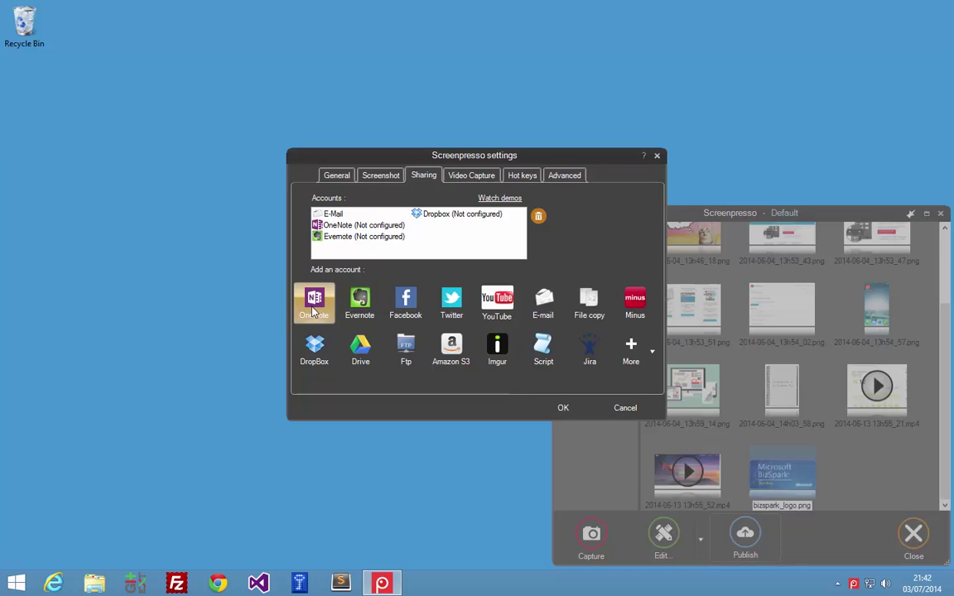
left_click(567, 413)
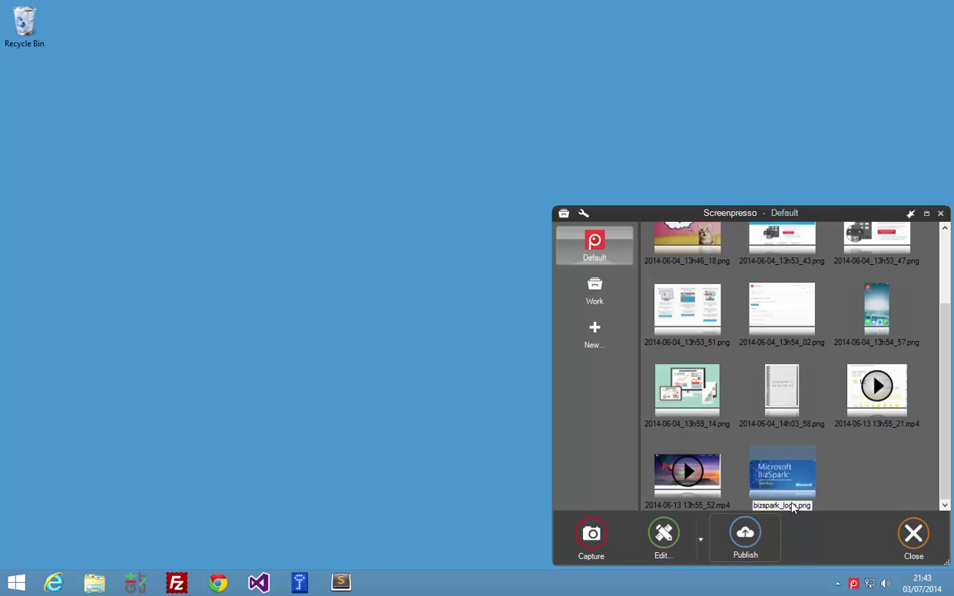
Step: Grant OneNote access by signing in with the Microsoft account e-mail and password, then confirm
left_click(764, 534)
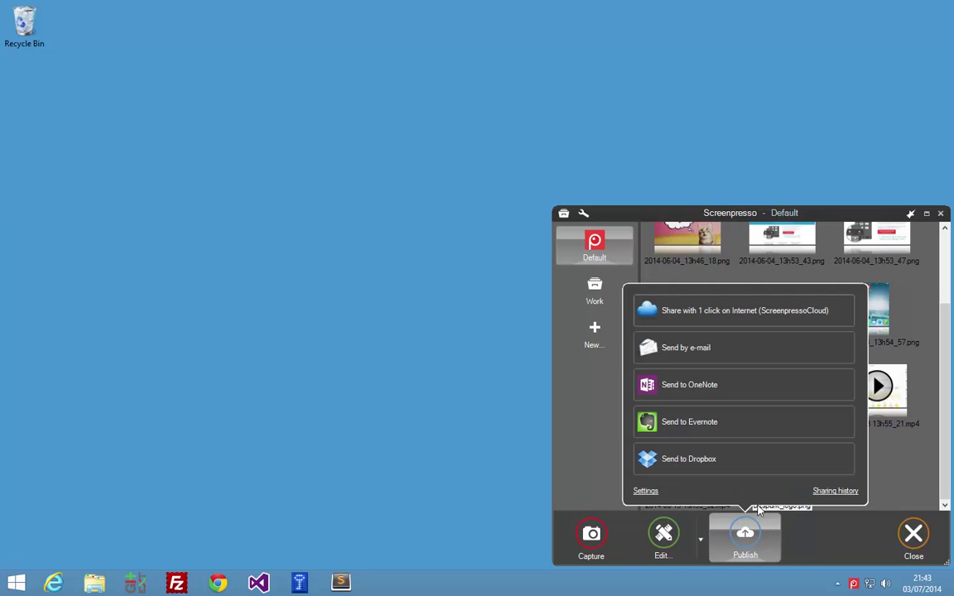
left_click(684, 389)
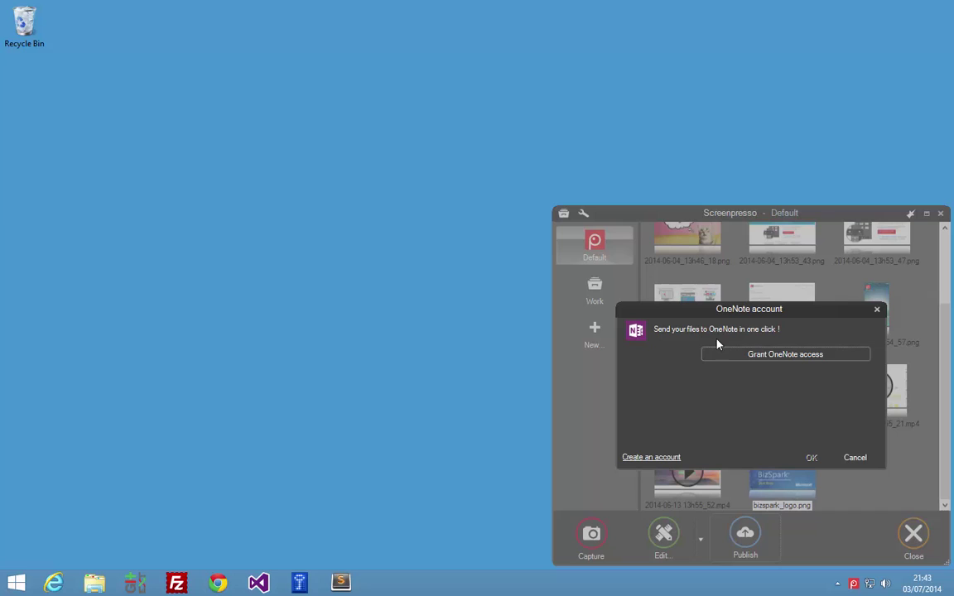
left_click(737, 357)
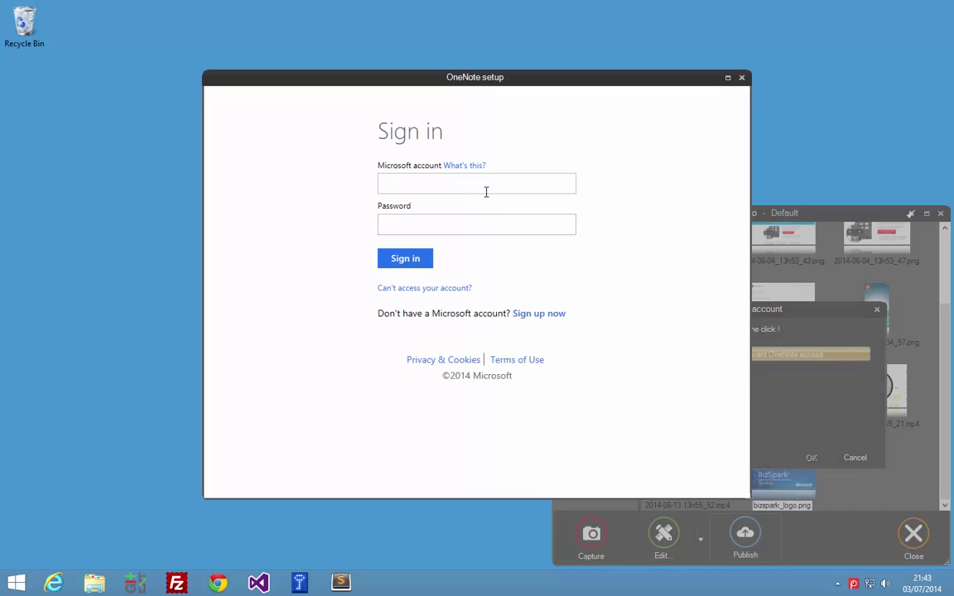
left_click(485, 190)
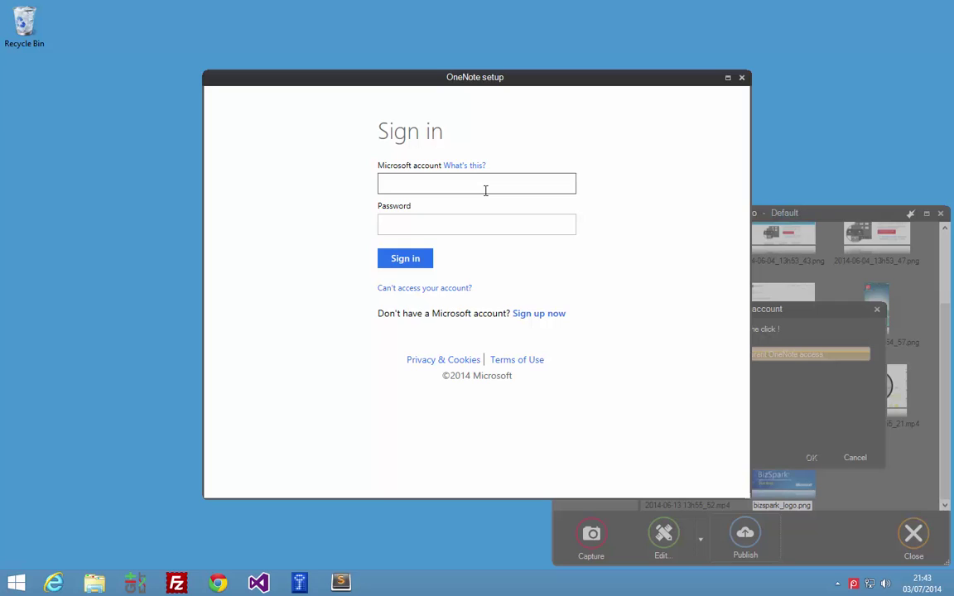
type("...@live.com")
key("Tab")
type("••••")
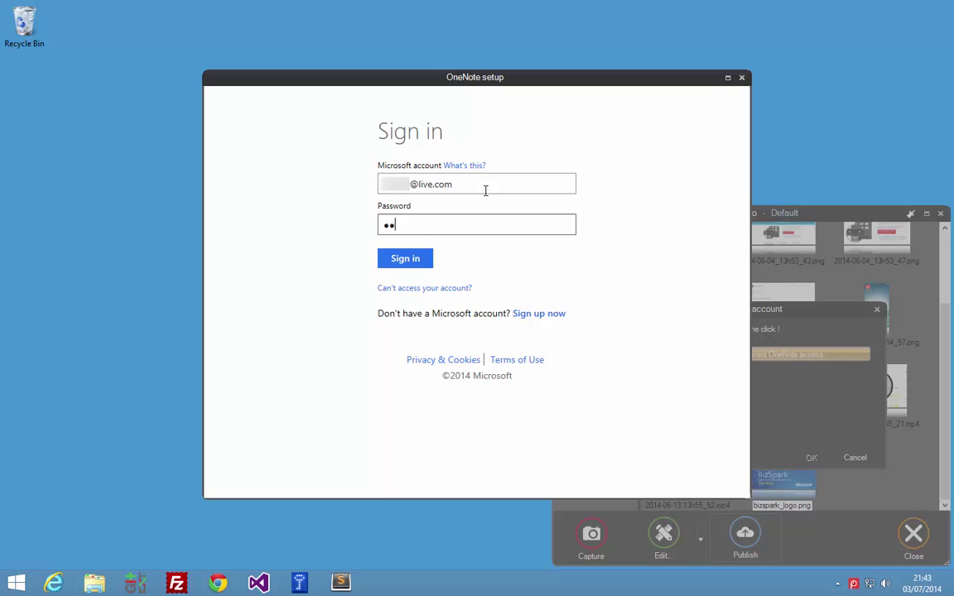
type("••••")
left_click(405, 259)
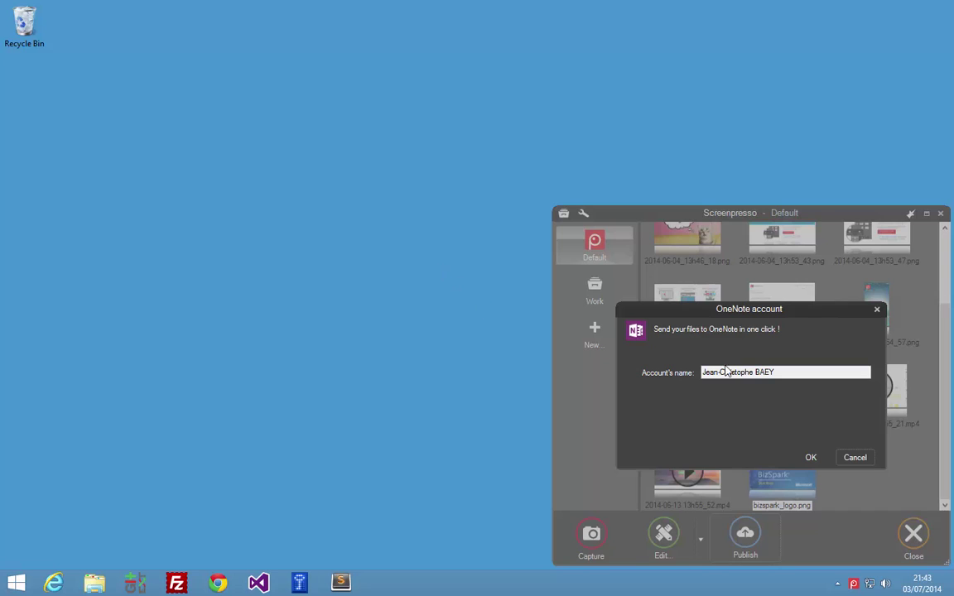
left_click(808, 455)
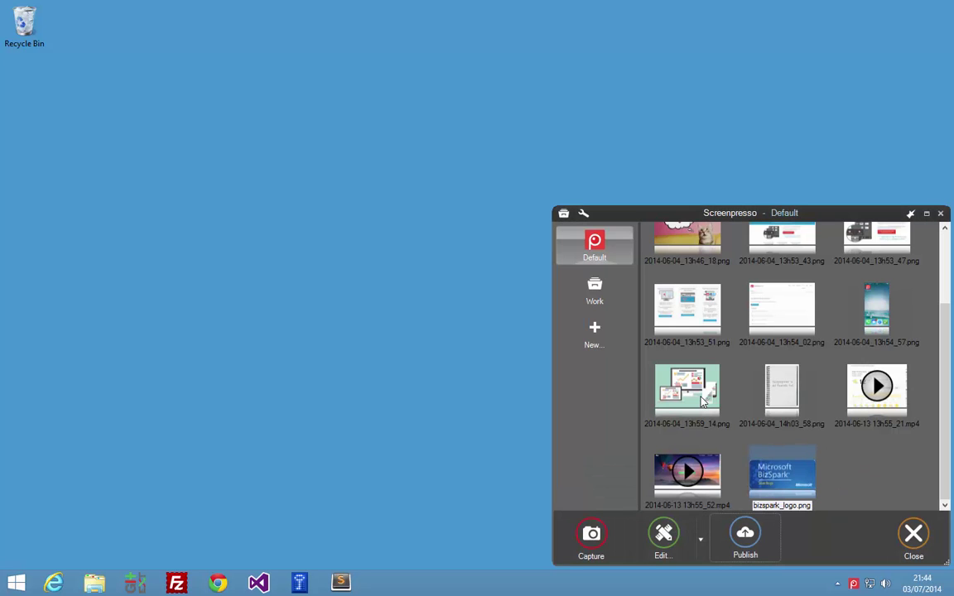
Step: Select only the 2014-06-04_13h59_14.png capture and choose Send to OneNote
left_click(700, 401)
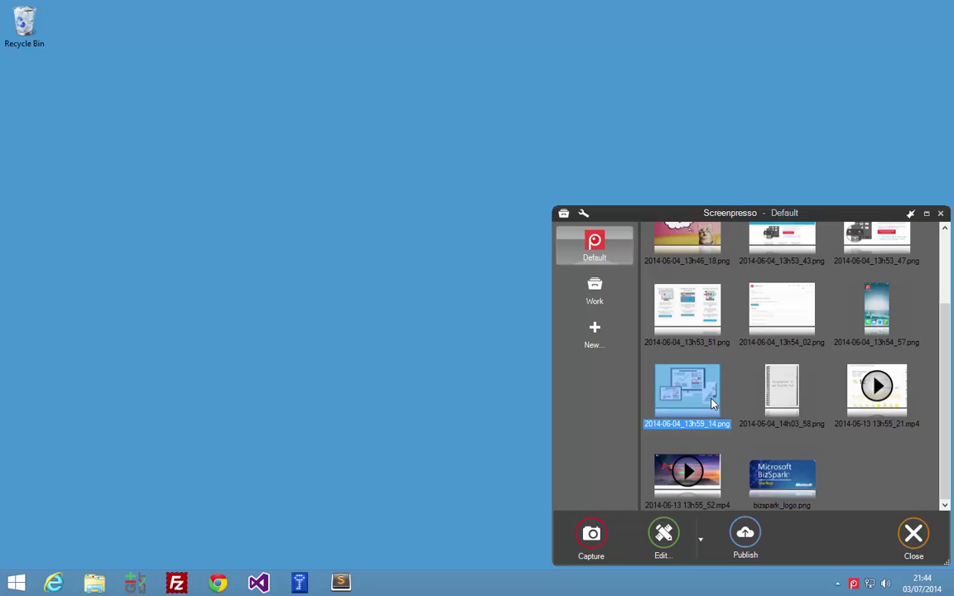
left_click(810, 424, "ctrl")
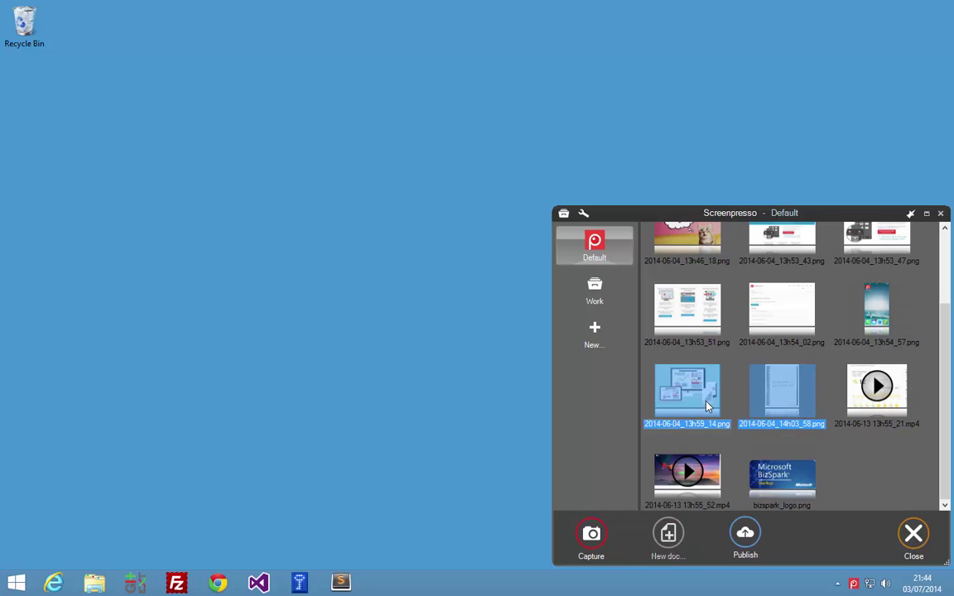
left_click(721, 416)
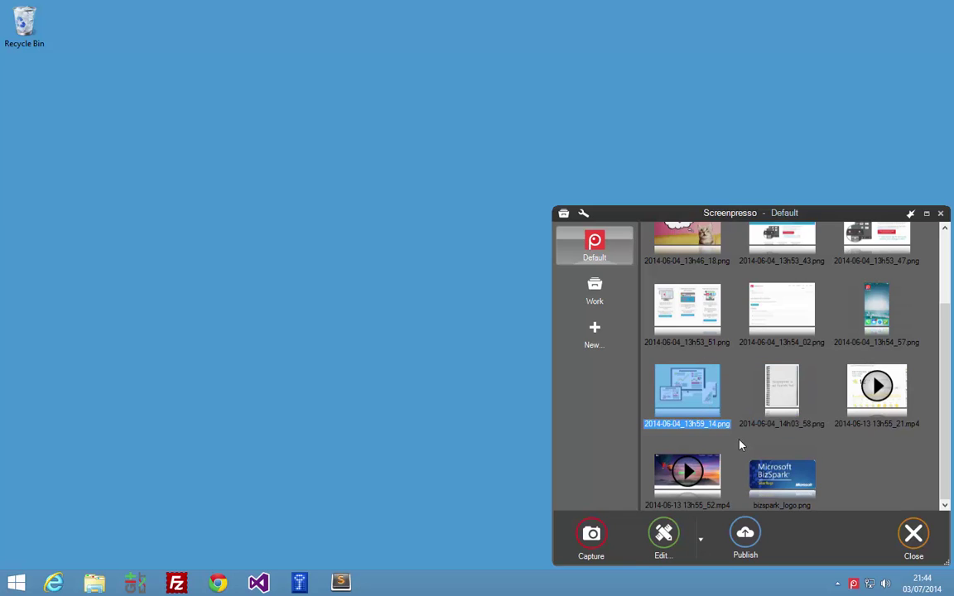
left_click(748, 535)
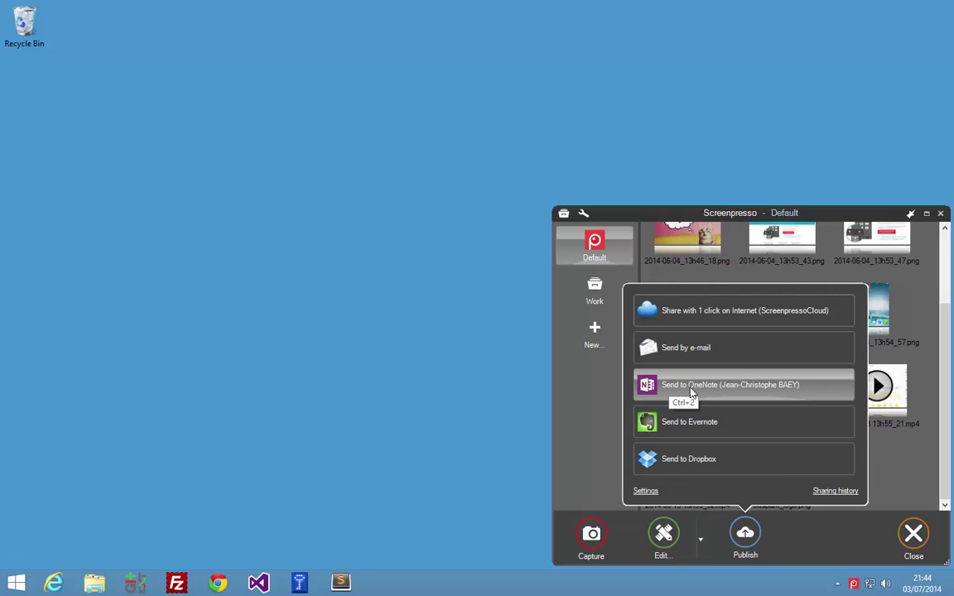
left_click(700, 385)
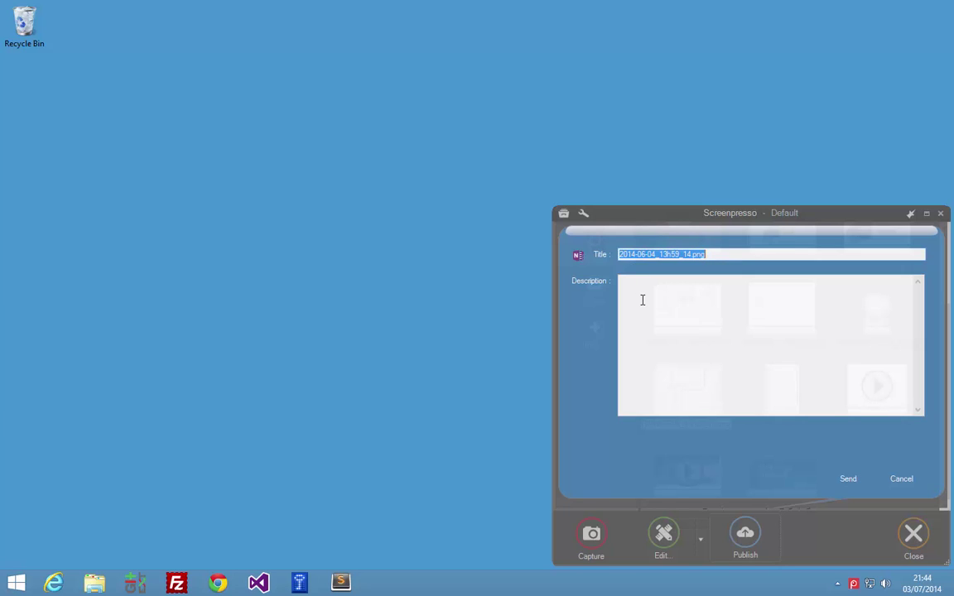
Step: Title the note 'My new note' with description 'My description' and send it
left_click(642, 300)
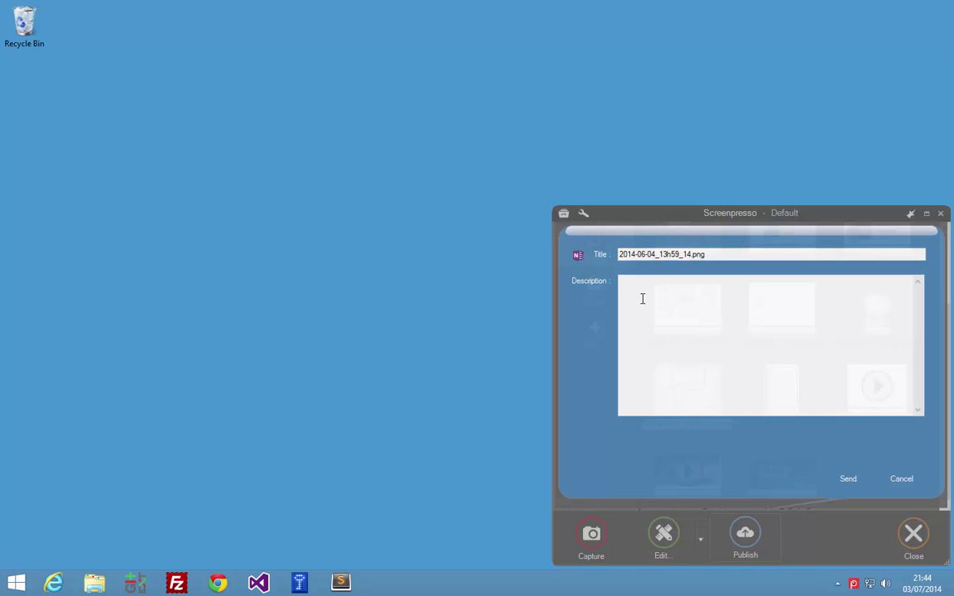
left_click_drag(726, 256, 619, 255)
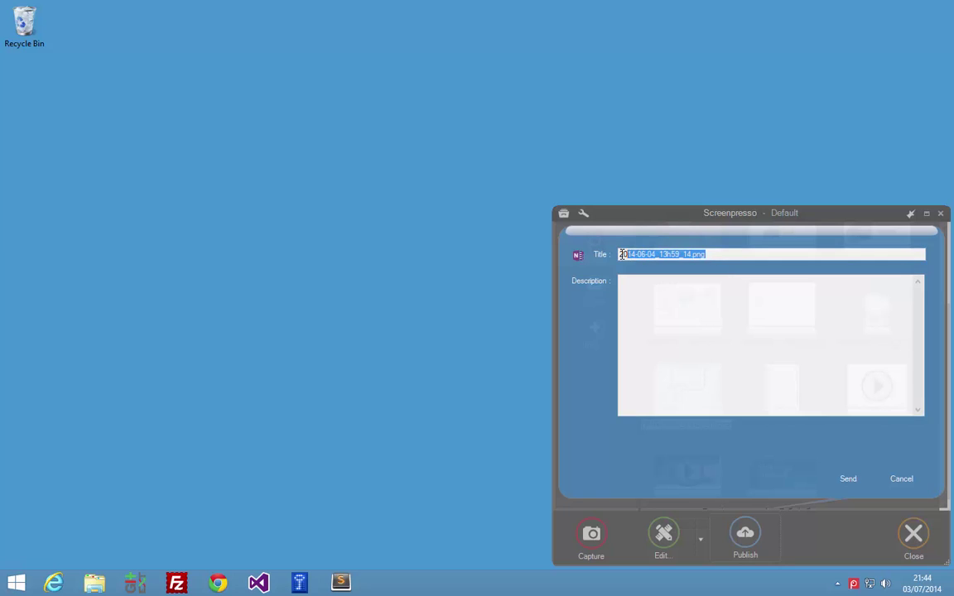
type("My")
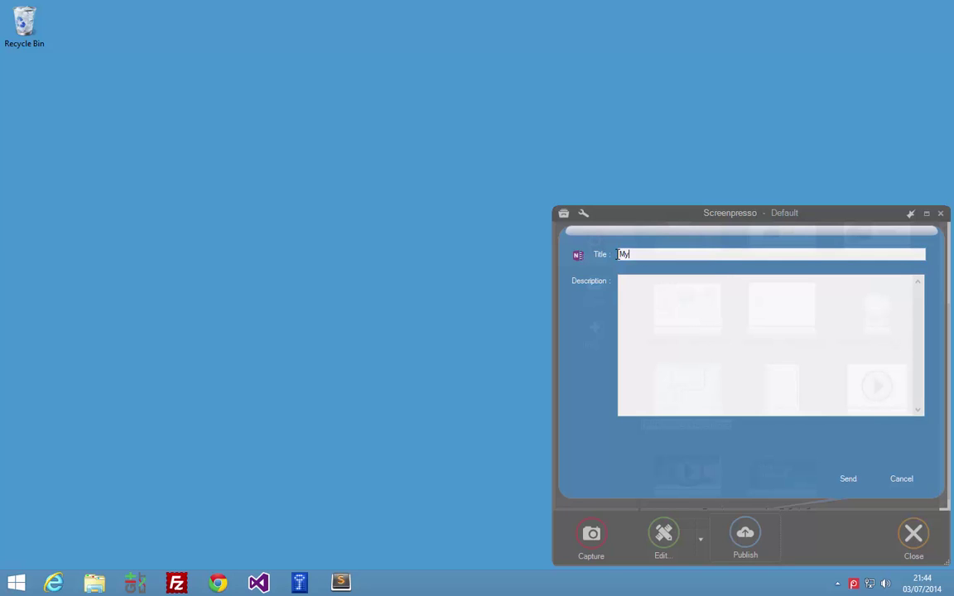
type(" new note")
key("Tab")
type("My description")
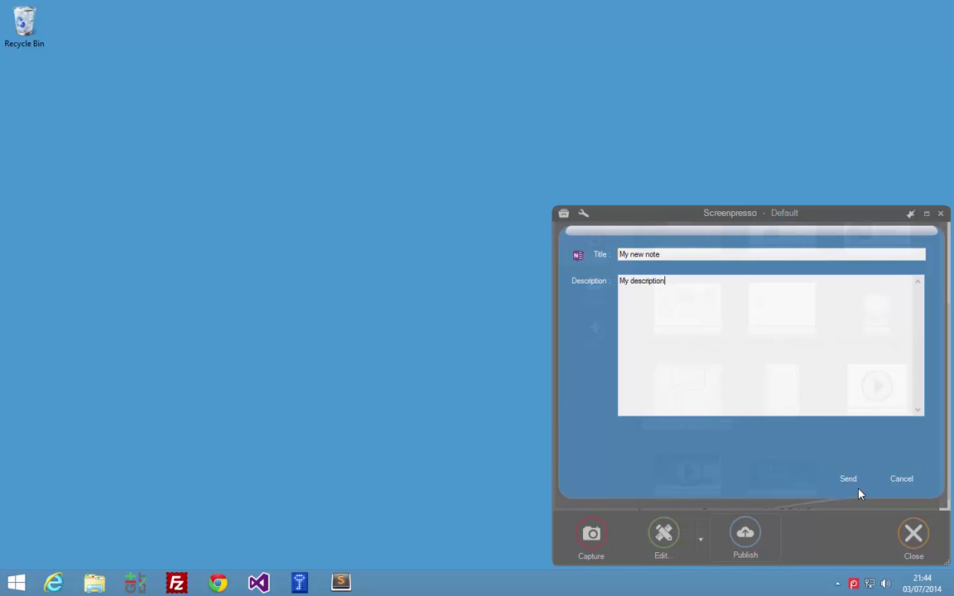
left_click(849, 480)
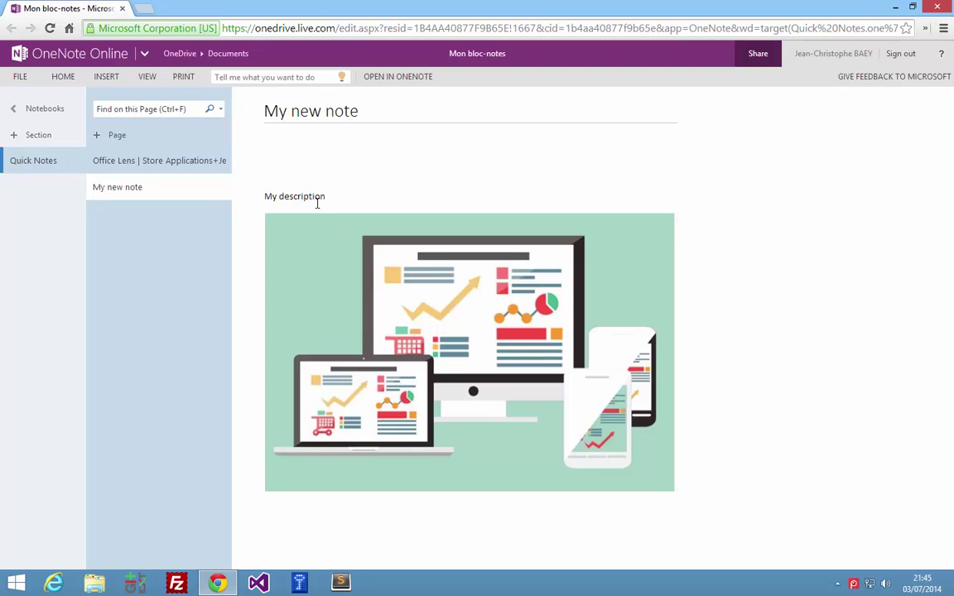
Step: Reopen Screenpresso, close the published links panel and make a first selection of captures
left_click(854, 584)
left_click(899, 479)
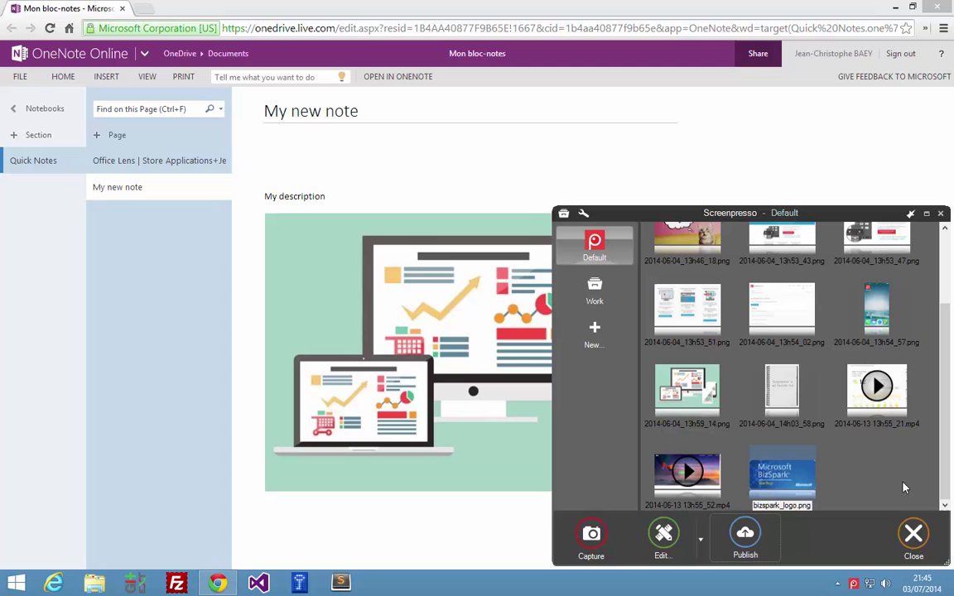
left_click(687, 389)
left_click(781, 389, "shift")
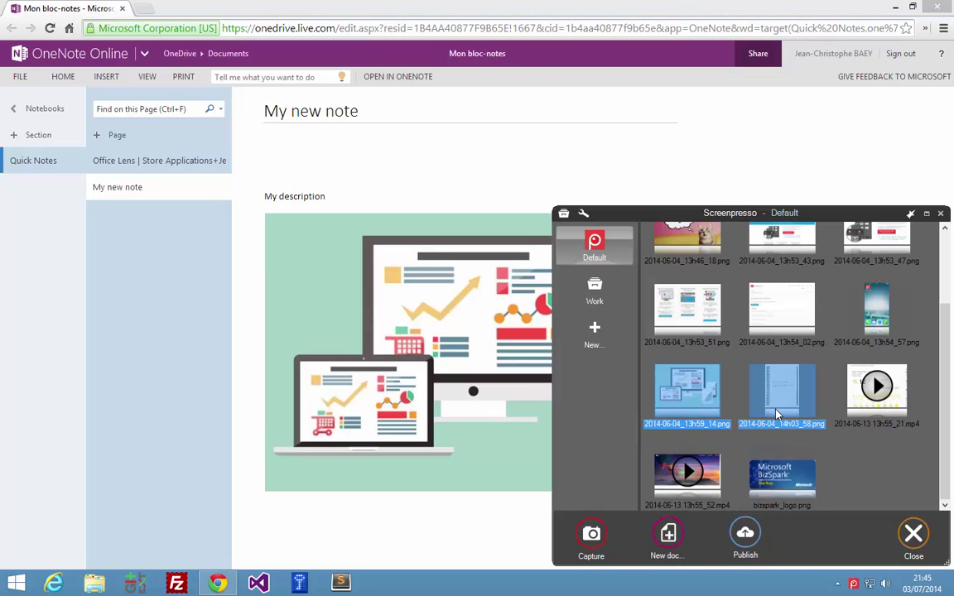
left_click(783, 479, "shift")
left_click(744, 534)
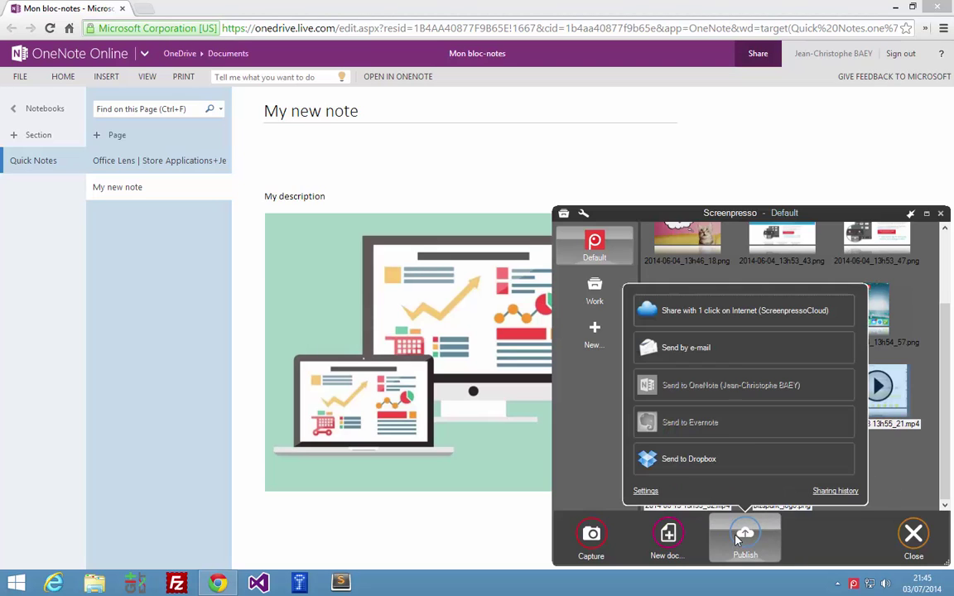
left_click(873, 455)
Step: Send the 13h59_14, 14h03_58 and bizspark_logo captures to OneNote titled 'My notes'
left_click(688, 389)
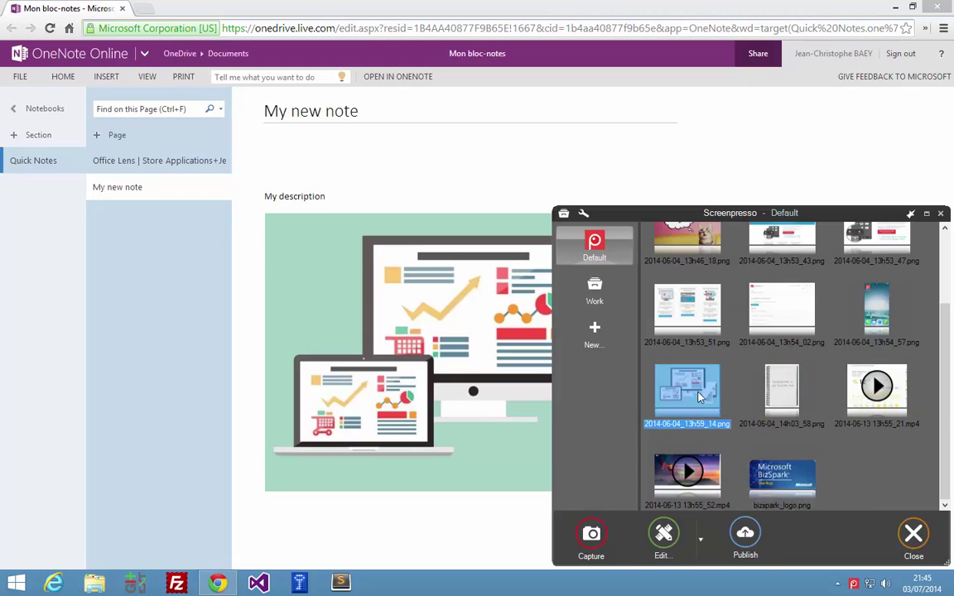
left_click(780, 389, "ctrl")
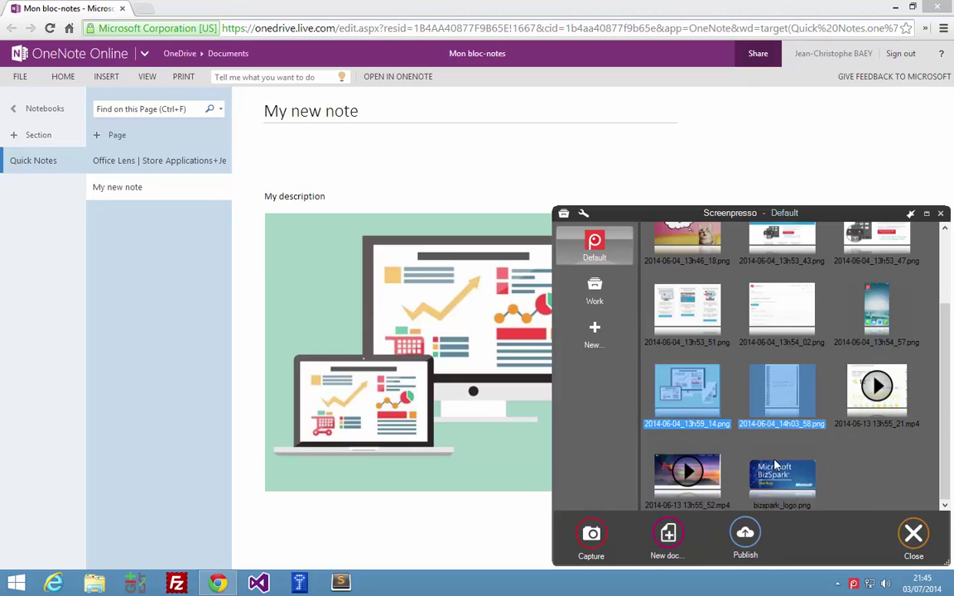
left_click(746, 534)
left_click(724, 393)
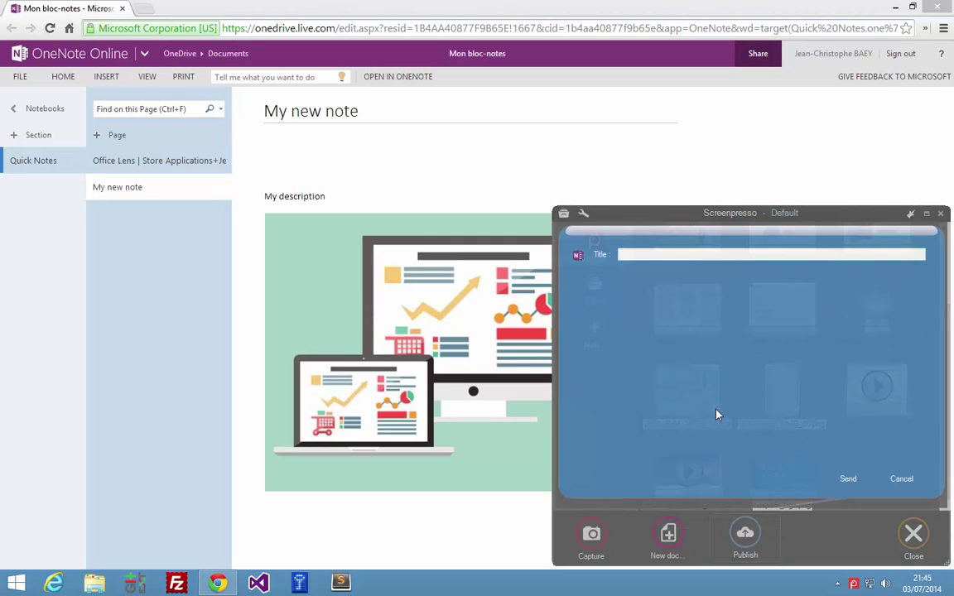
type("My notes")
left_click(848, 481)
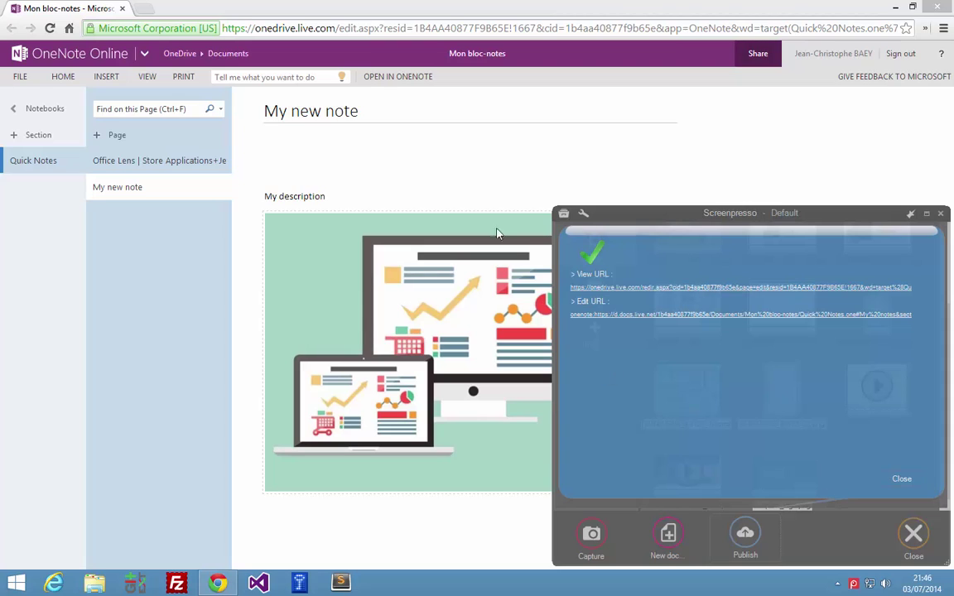
Step: Reload OneNote Online, open the 'My notes' page and scroll through its images
left_click(52, 29)
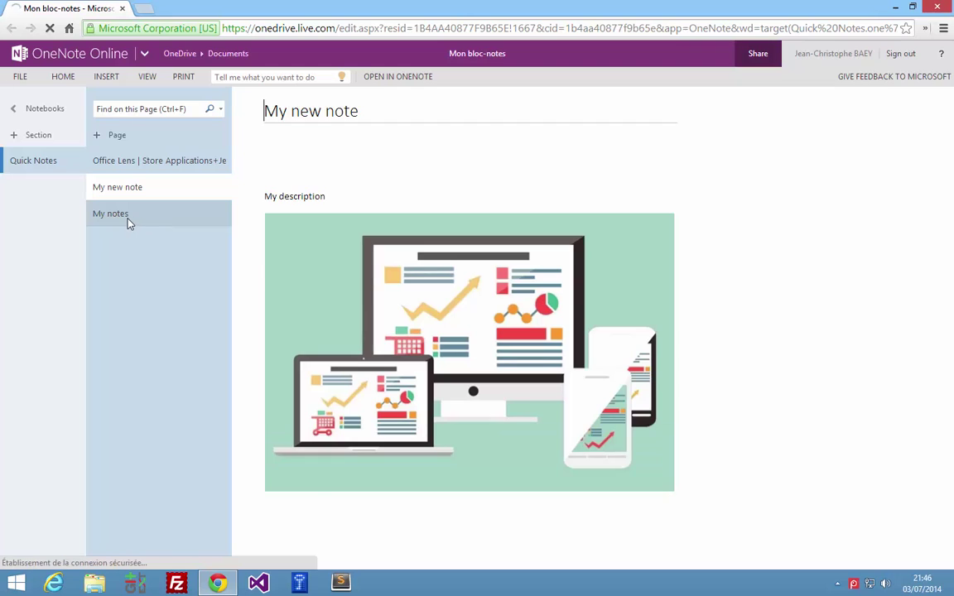
left_click(129, 222)
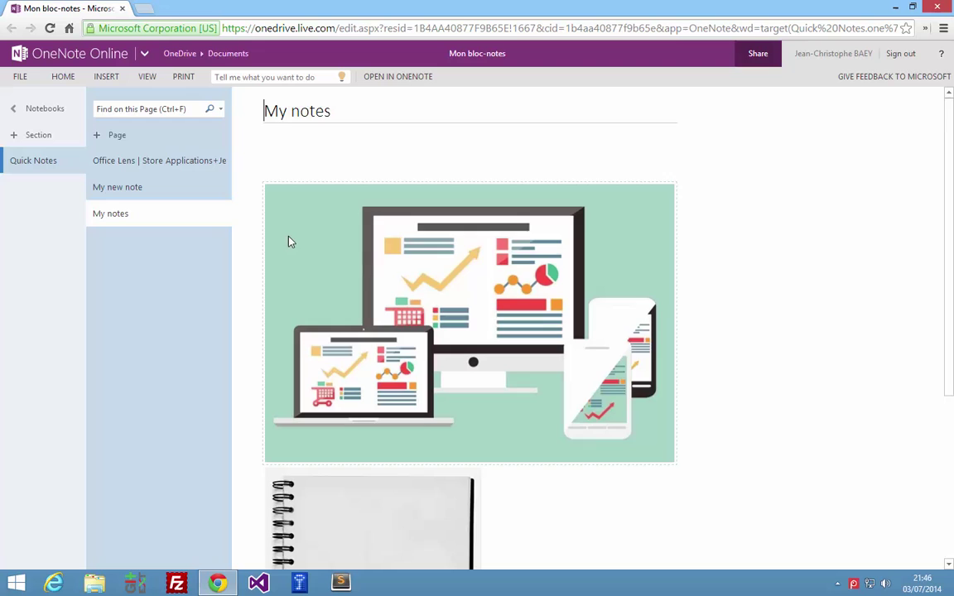
scroll(306, 252, "down", 3)
scroll(327, 268, "up", 3)
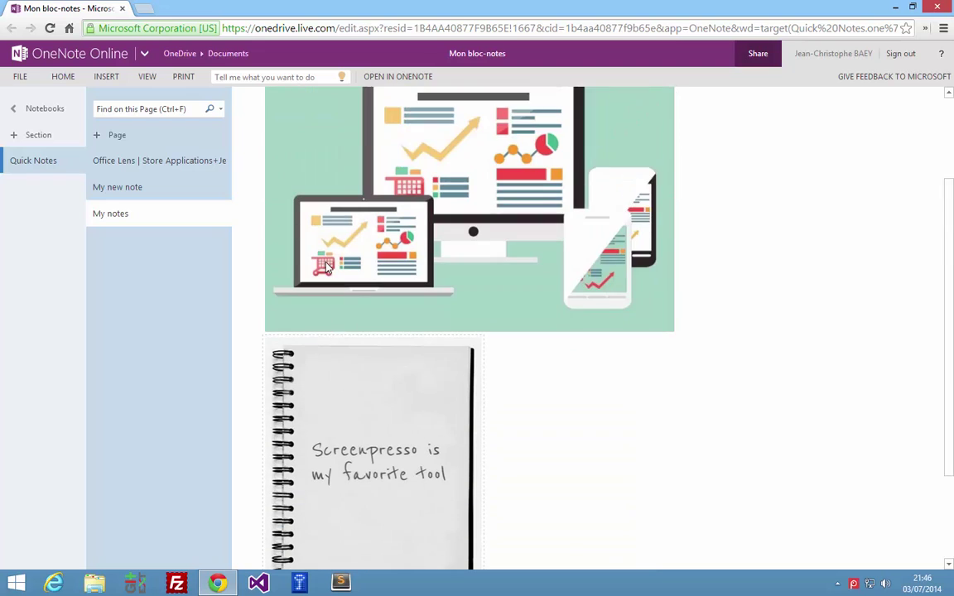
scroll(327, 268, "down", 1)
scroll(327, 267, "up", 1)
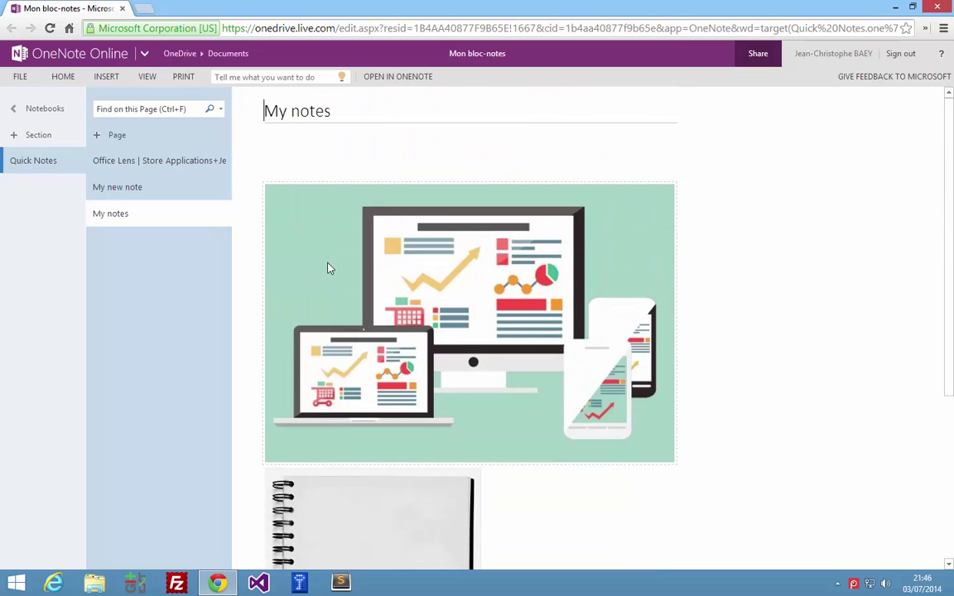